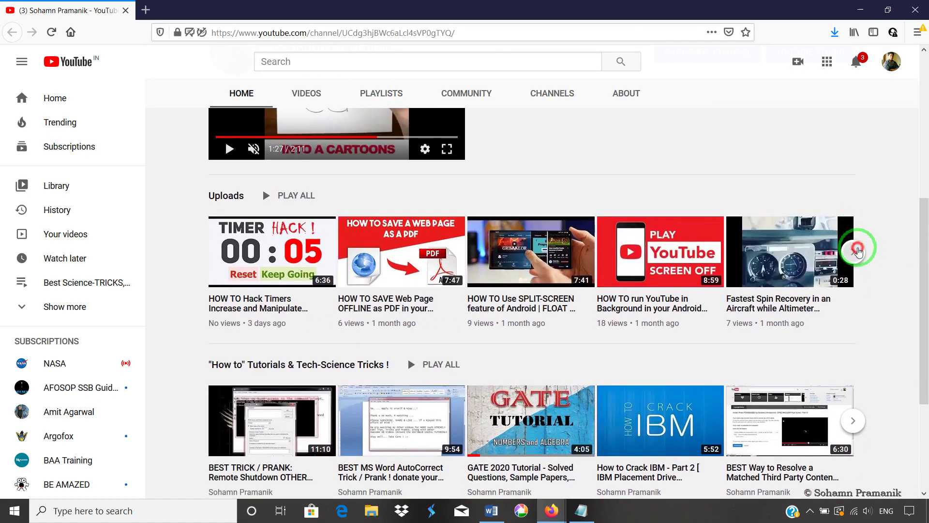
Step: Browse the YouTube channel's Uploads and "How to" Tutorials & Tech-Science Tricks shelves, and play the featured video
click(858, 251)
drag(922, 252, 925, 348)
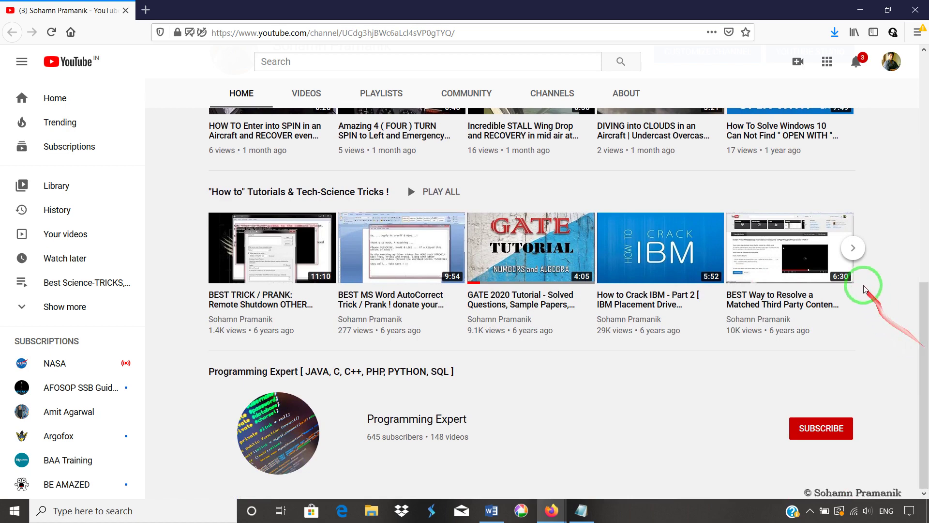
click(858, 250)
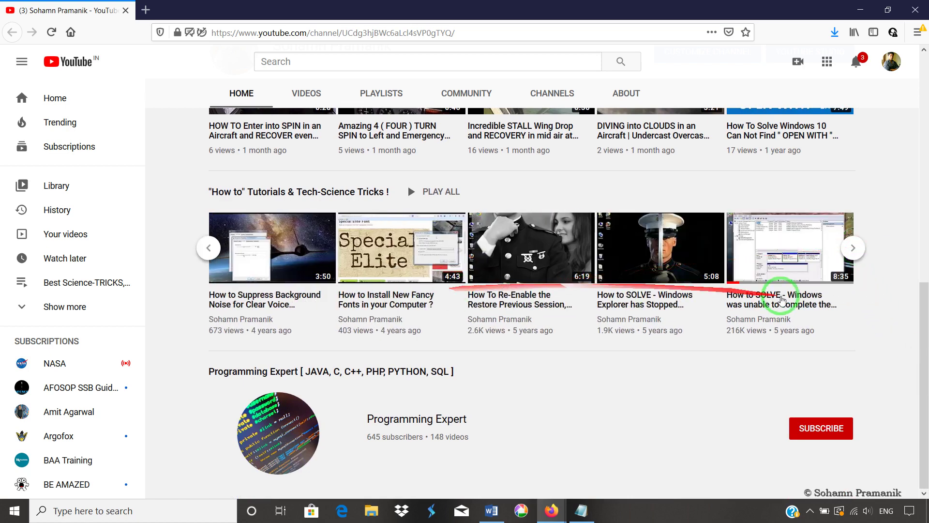
click(854, 248)
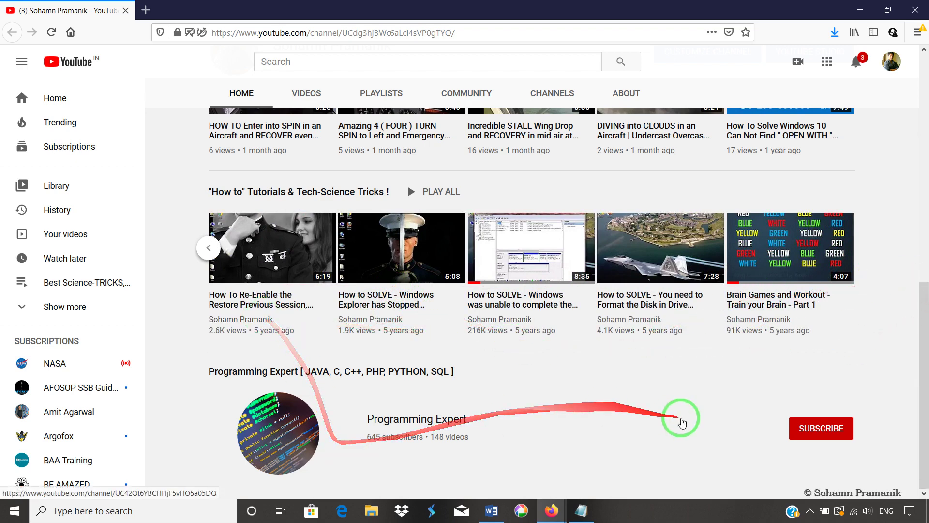
drag(922, 381, 926, 438)
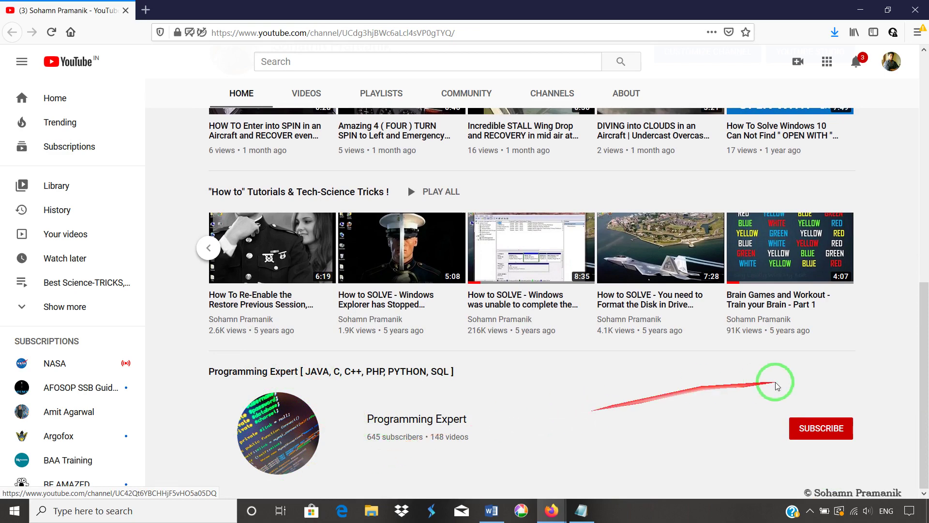
drag(925, 414, 924, 390)
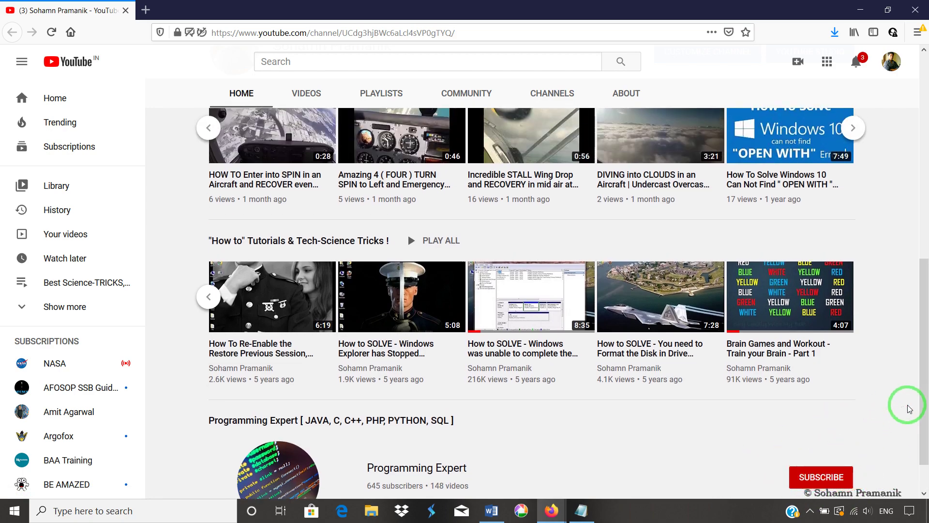
drag(923, 402, 924, 194)
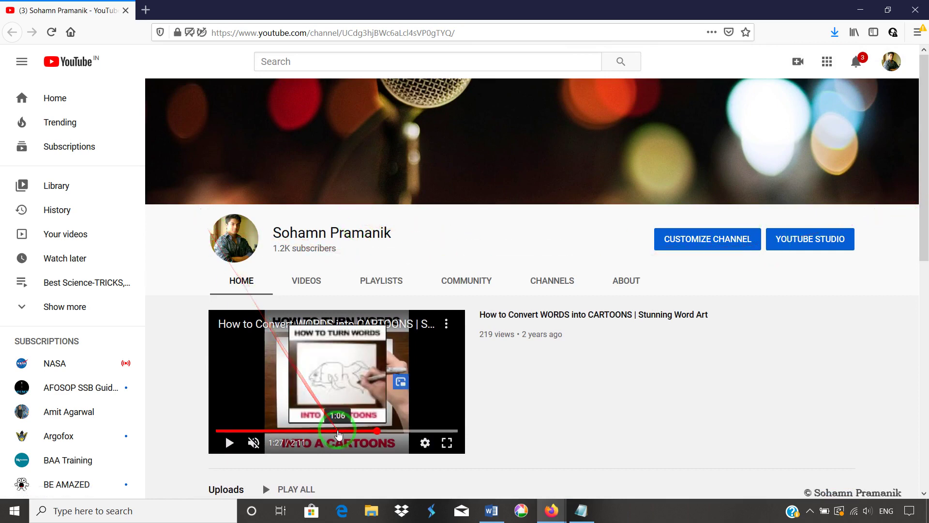
click(398, 419)
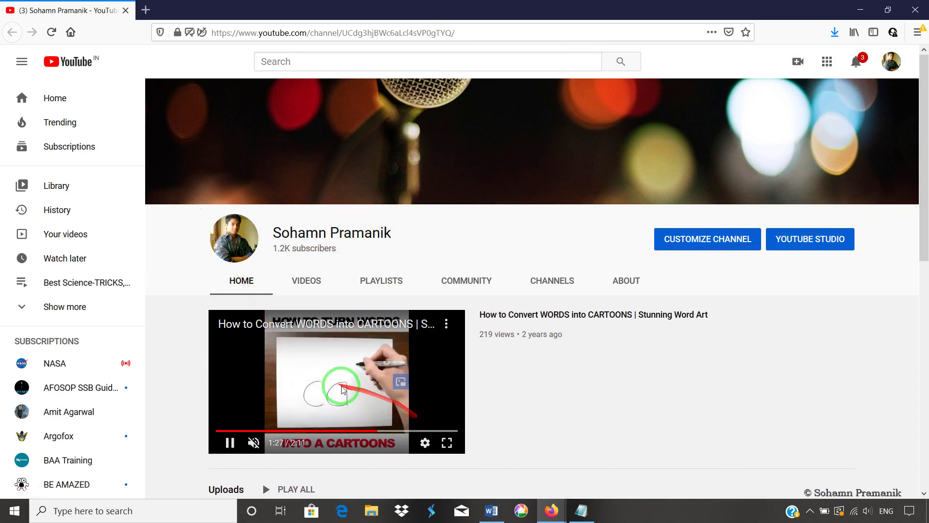
drag(926, 206, 927, 252)
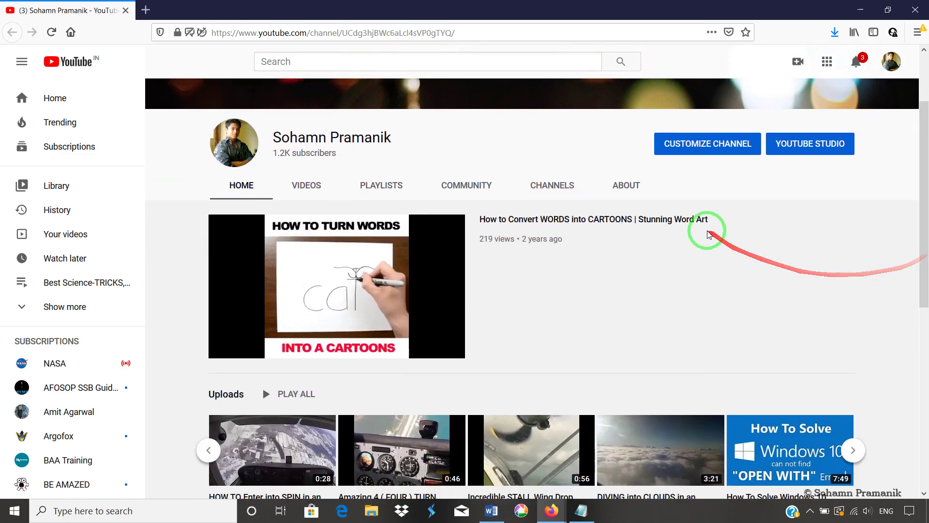
Step: Minimize the browser, switch to the Notepad list of update error codes and move its window toward the middle of the desktop
click(861, 7)
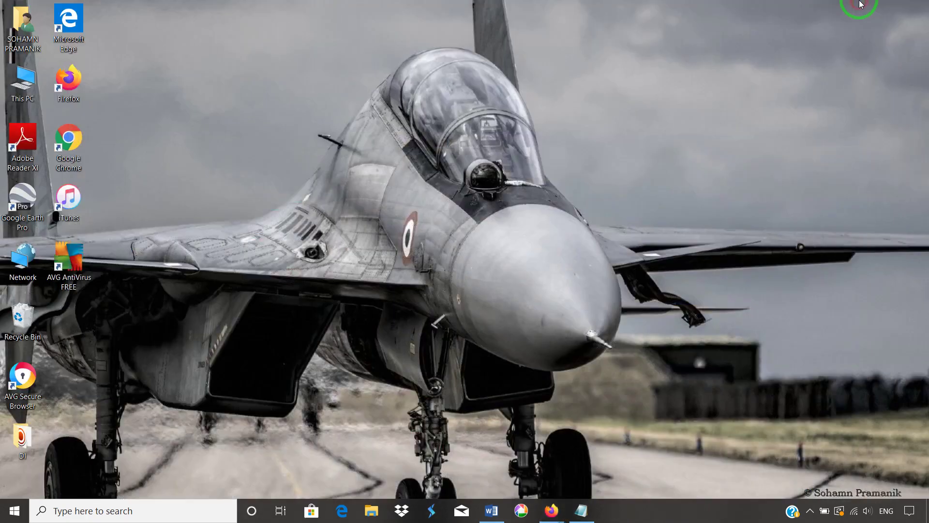
click(583, 510)
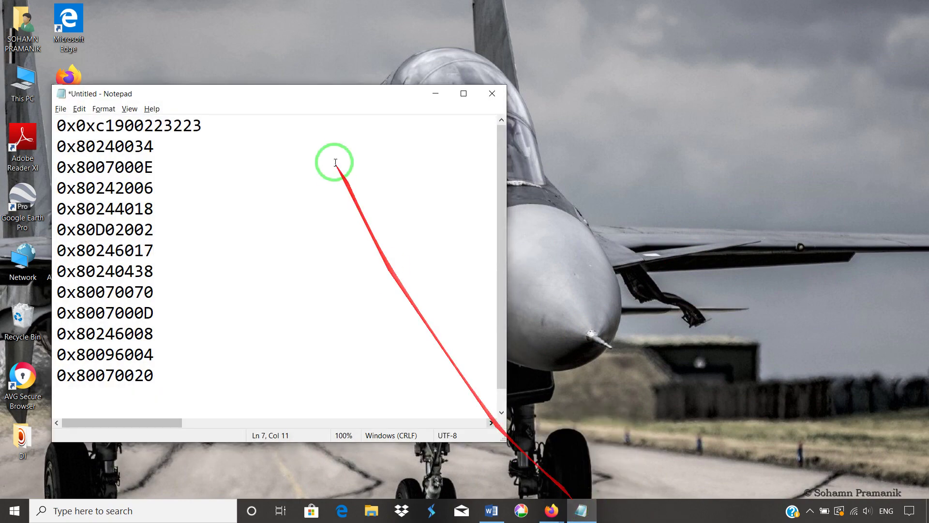
drag(261, 98, 434, 86)
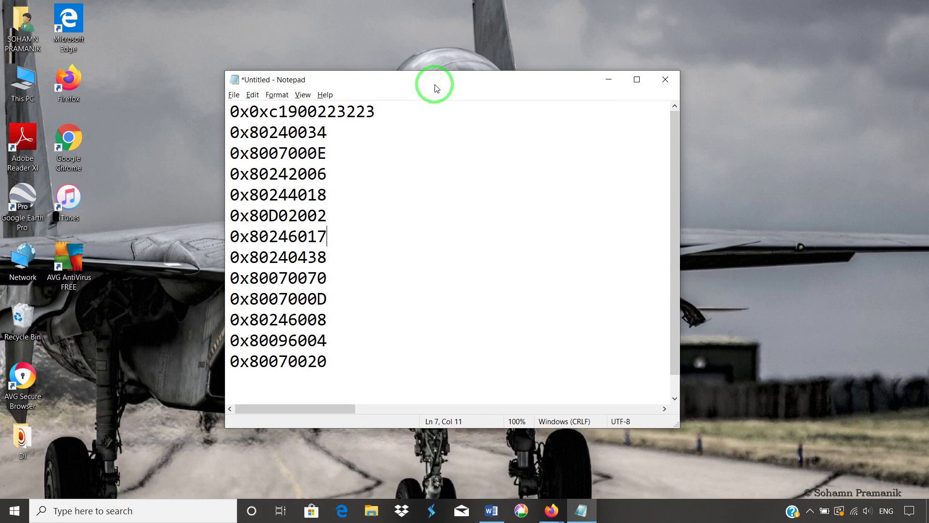
click(269, 112)
double_click(269, 112)
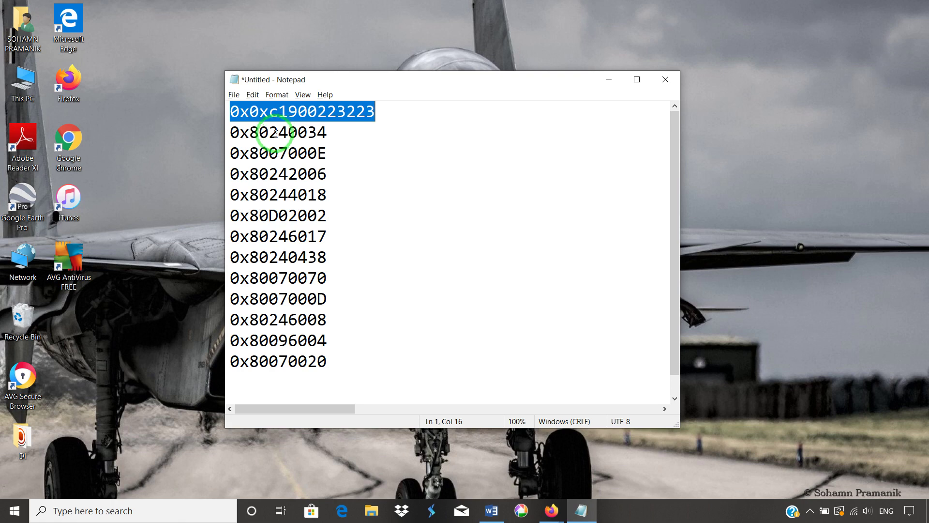
double_click(275, 134)
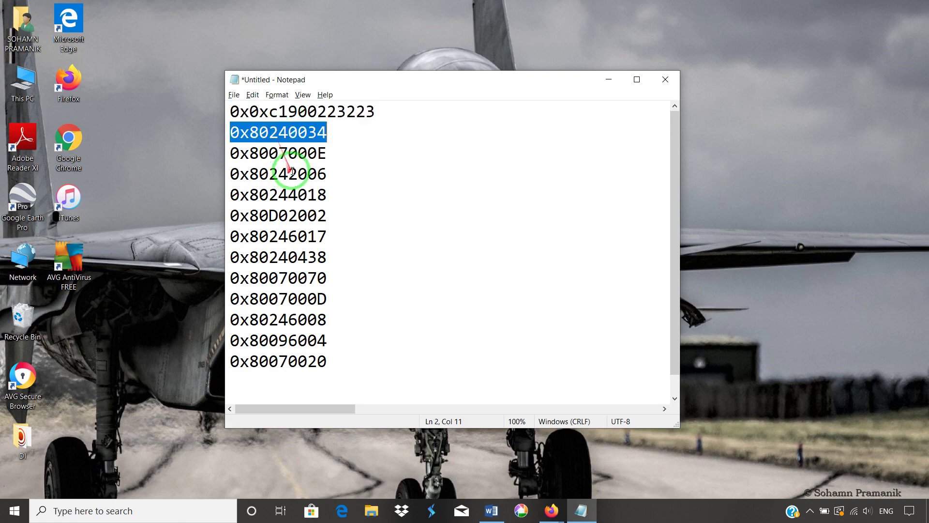
double_click(303, 155)
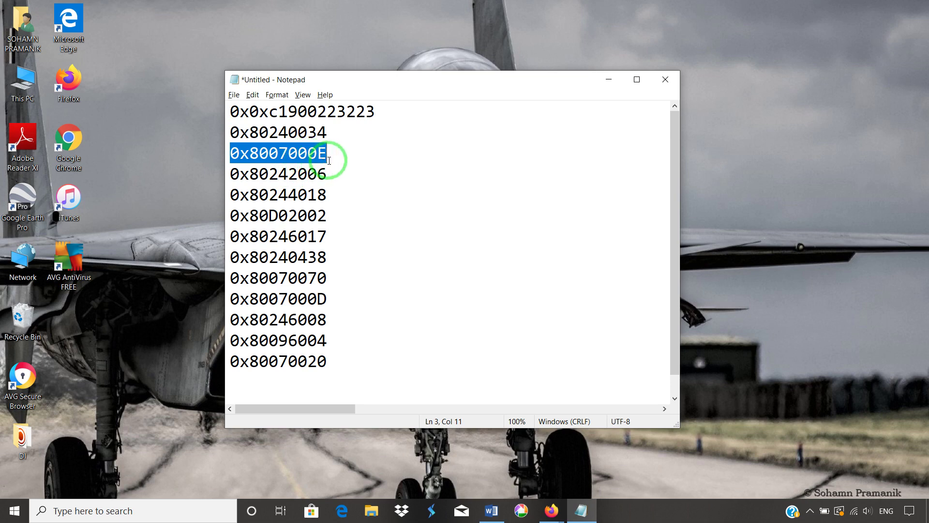
click(279, 237)
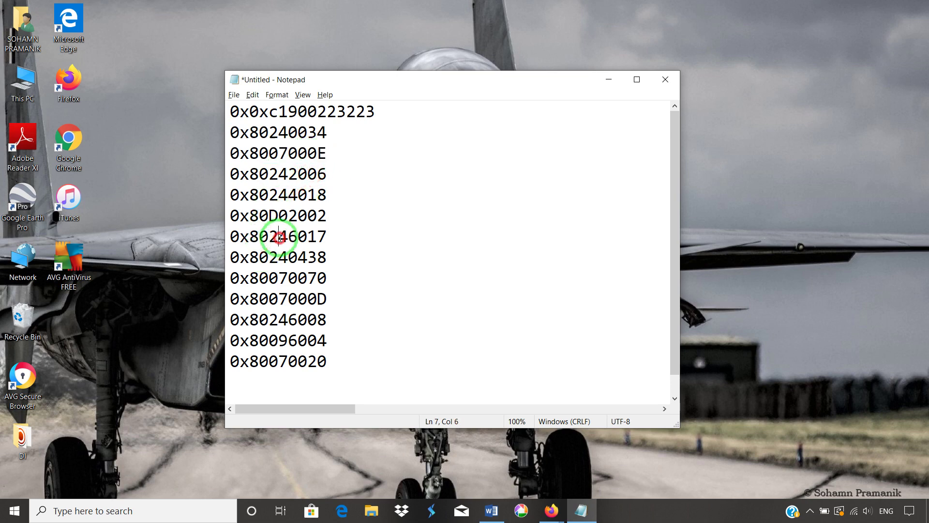
double_click(280, 237)
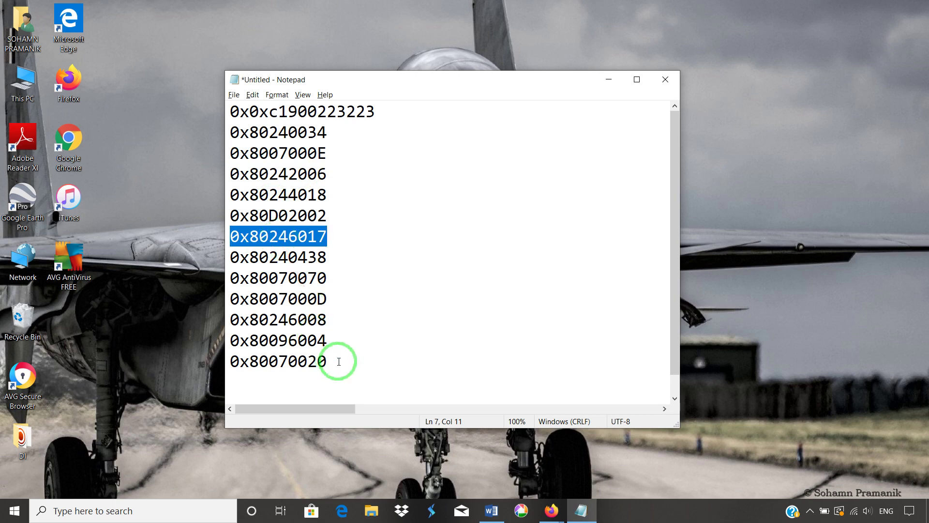
click(416, 310)
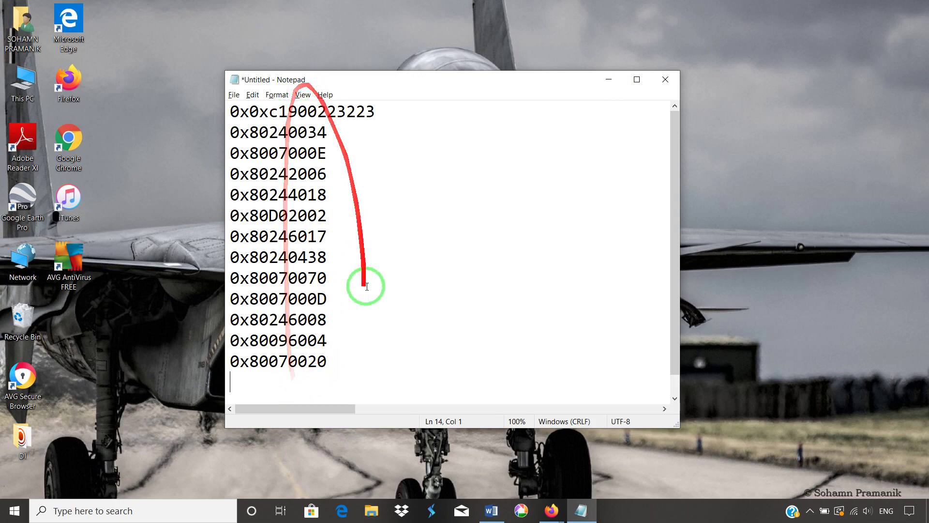
click(609, 80)
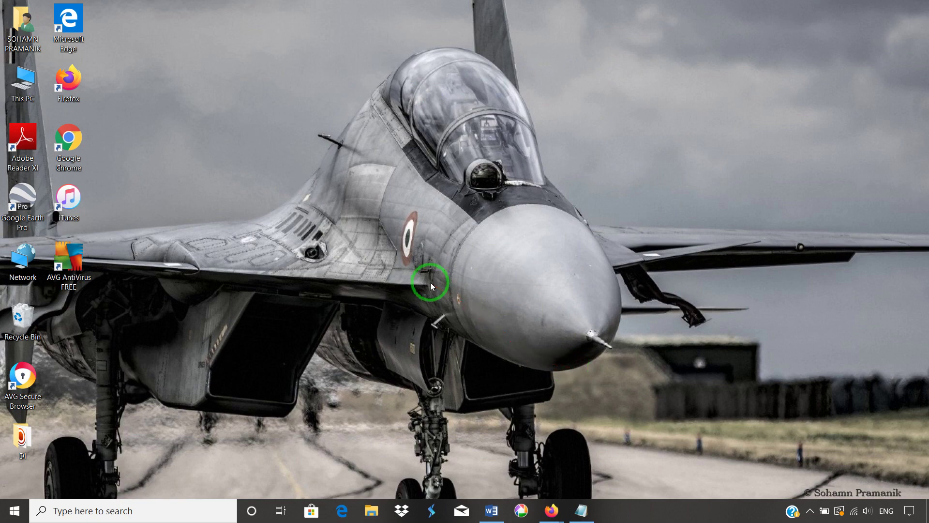
Step: Open Windows Settings and bring its window to the front
key(super)
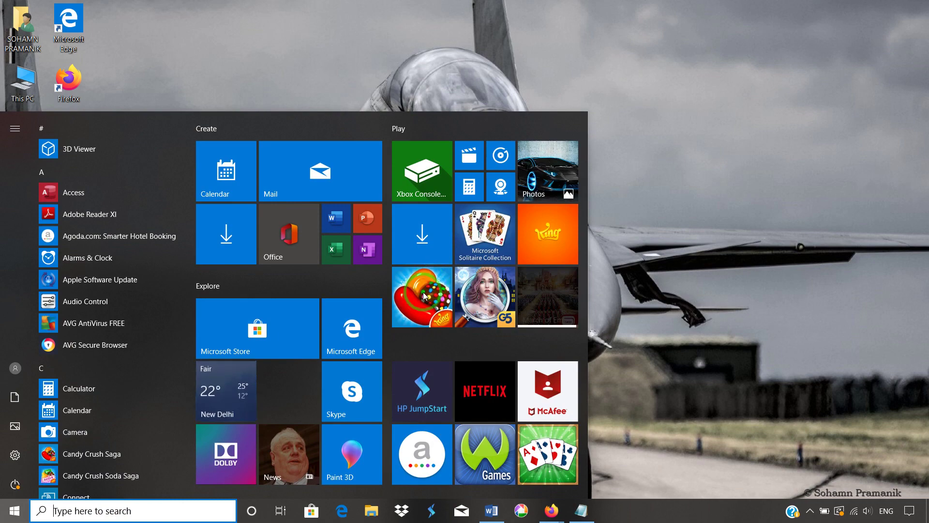
key(super)
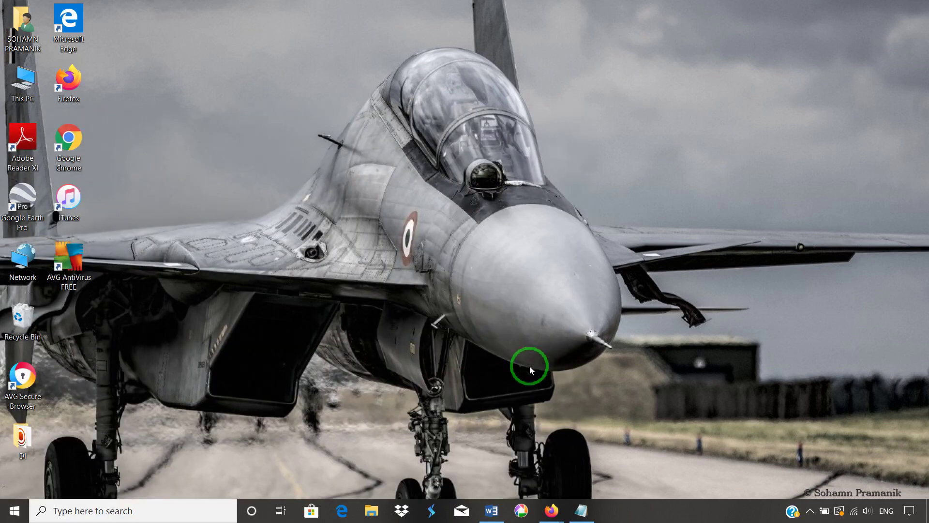
click(15, 511)
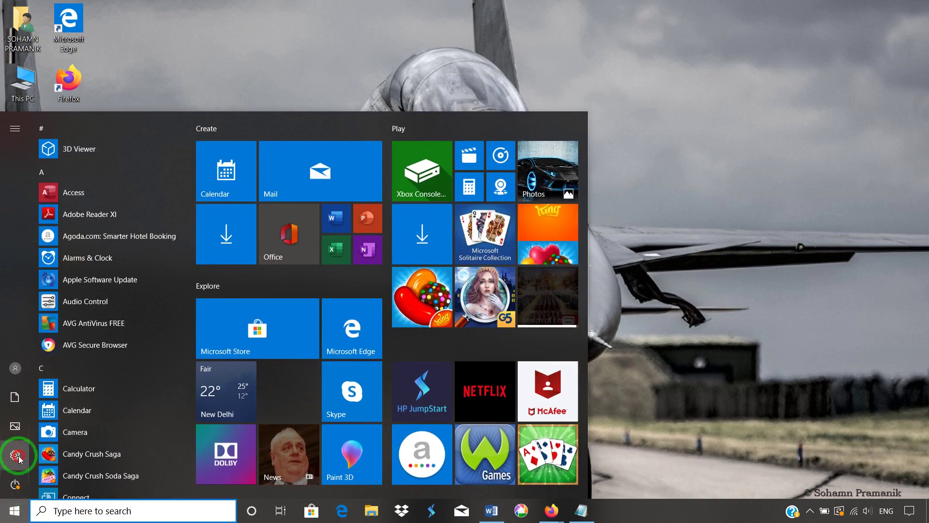
click(17, 456)
click(16, 508)
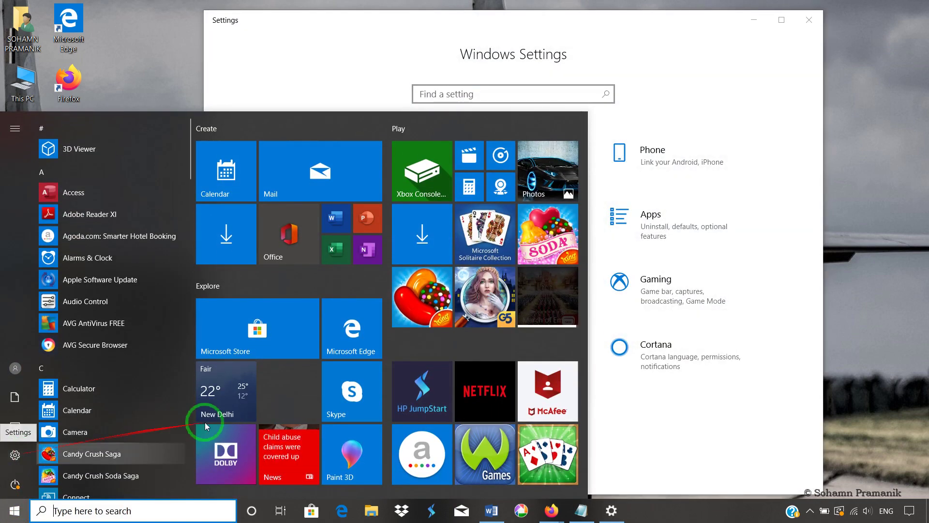
click(676, 29)
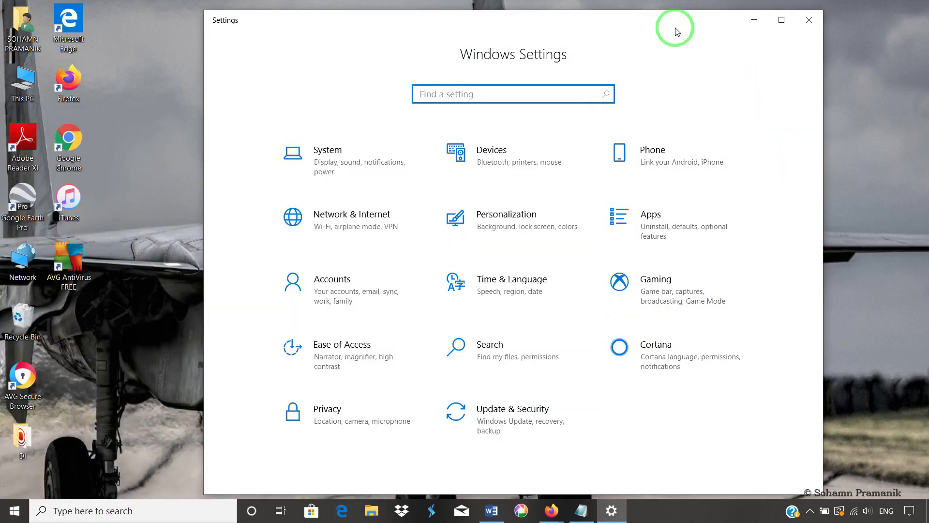
Step: Open the Windows Update page under Update & Security and maximize the Settings window
click(486, 419)
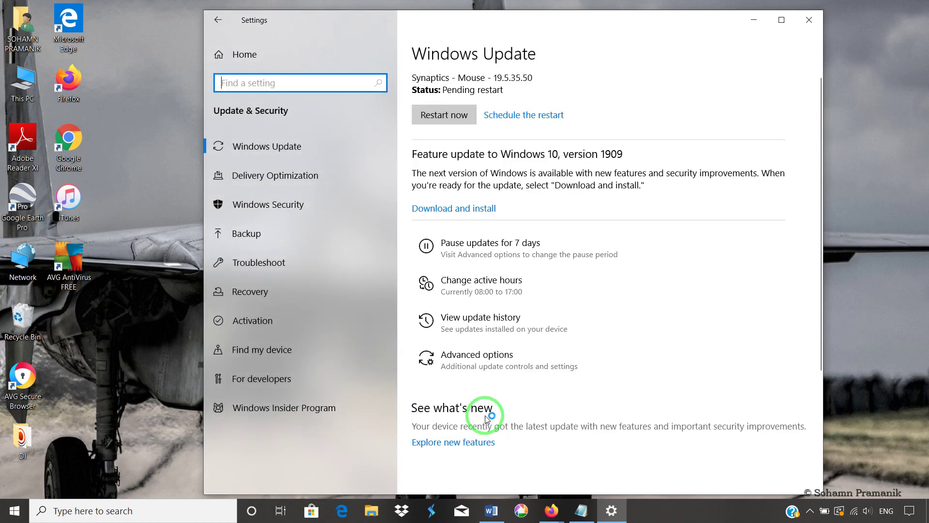
click(639, 32)
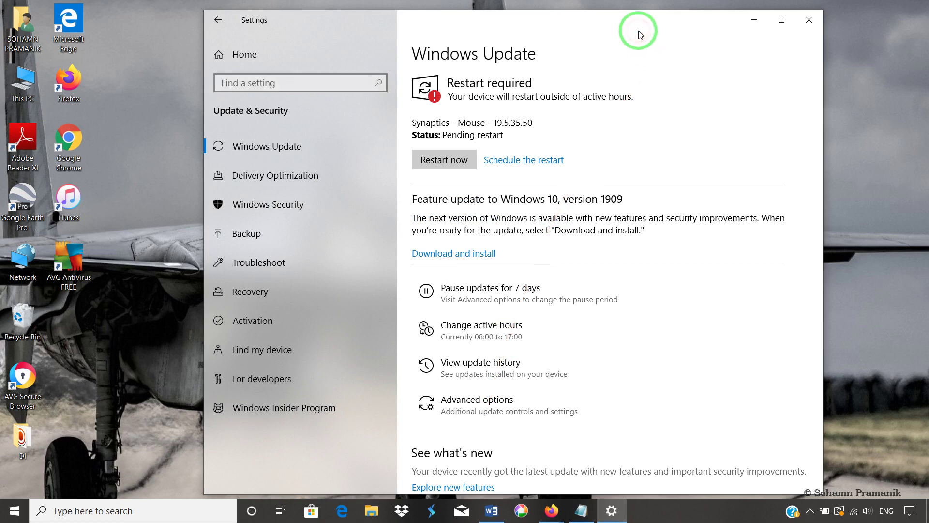
click(639, 32)
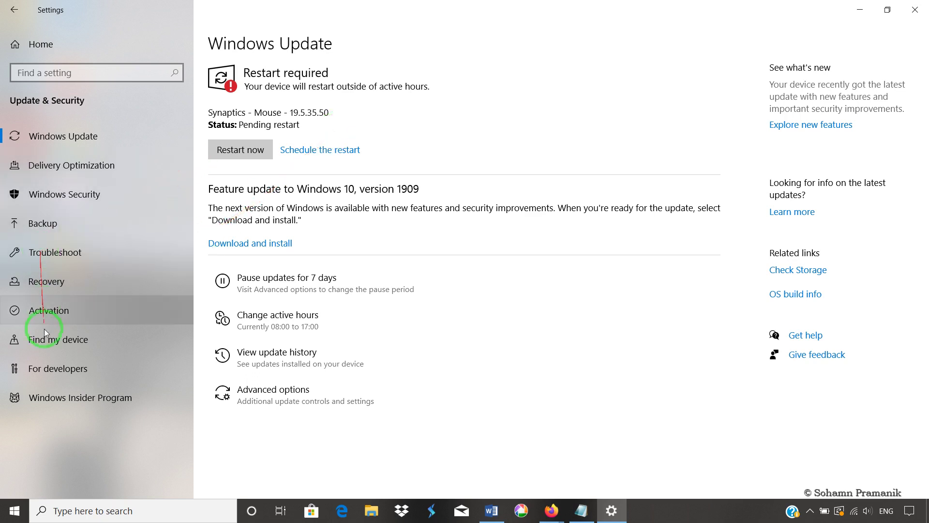
Step: Run the Windows Update troubleshooter from the Troubleshoot page and continue past the pending-restart notice to its results
click(62, 254)
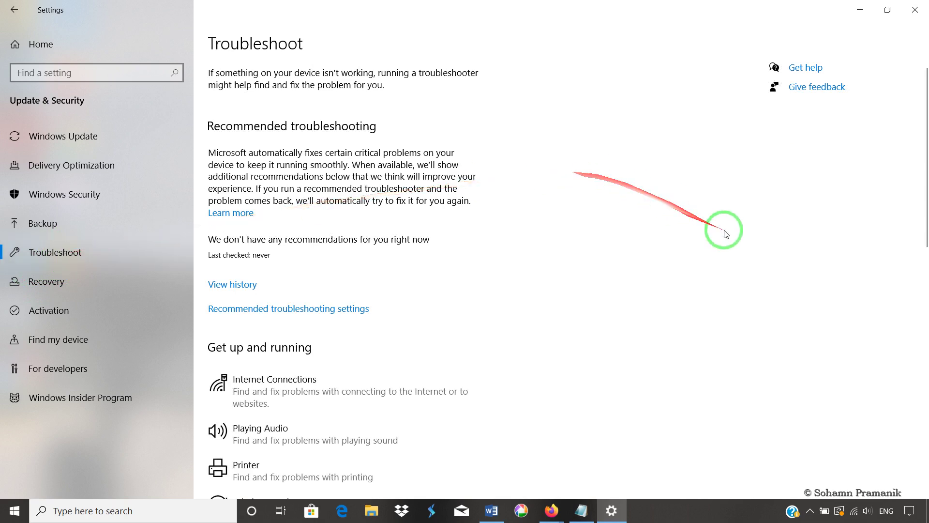
drag(926, 116, 923, 183)
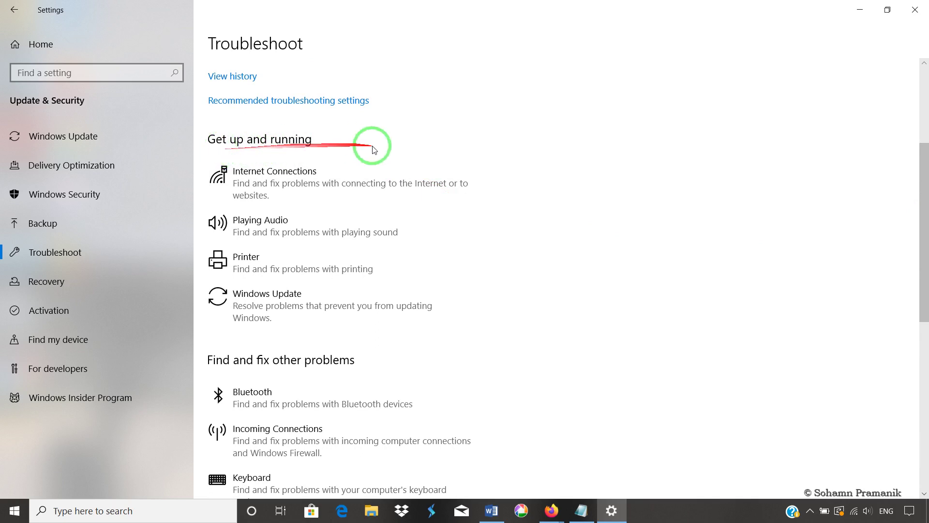
click(291, 305)
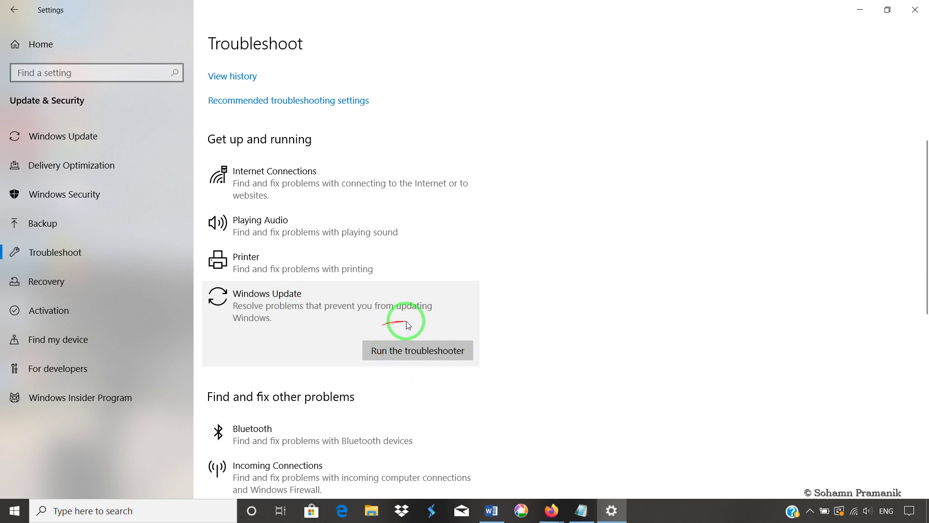
click(415, 351)
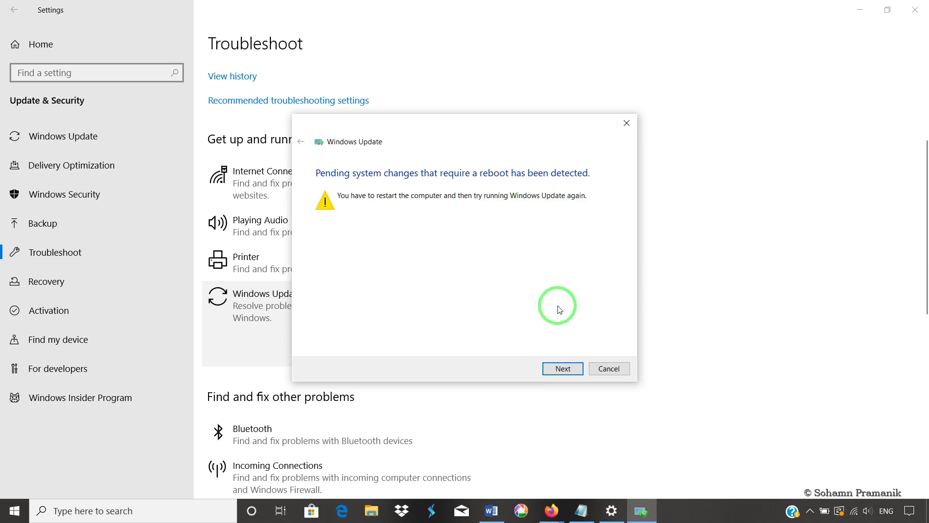
click(572, 369)
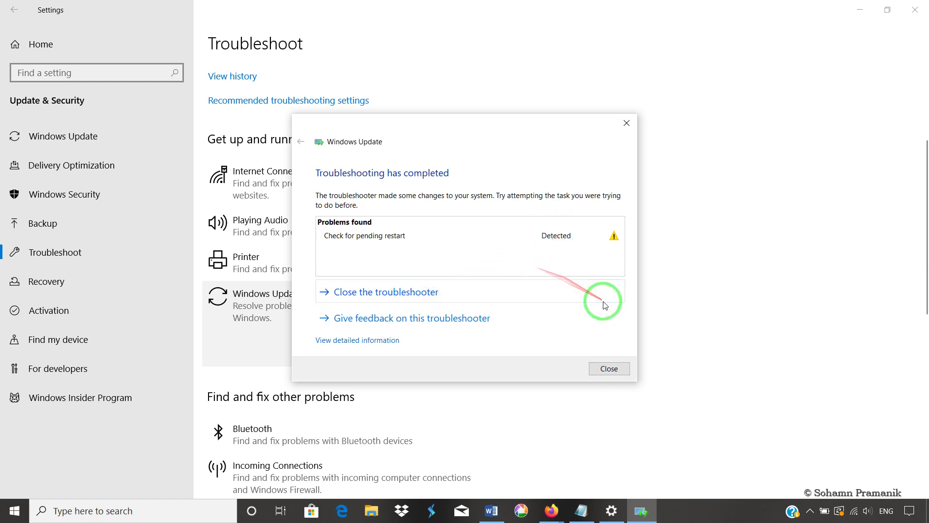
Step: Show the computer's power options, including Update and restart, and dismiss them without choosing one
click(14, 511)
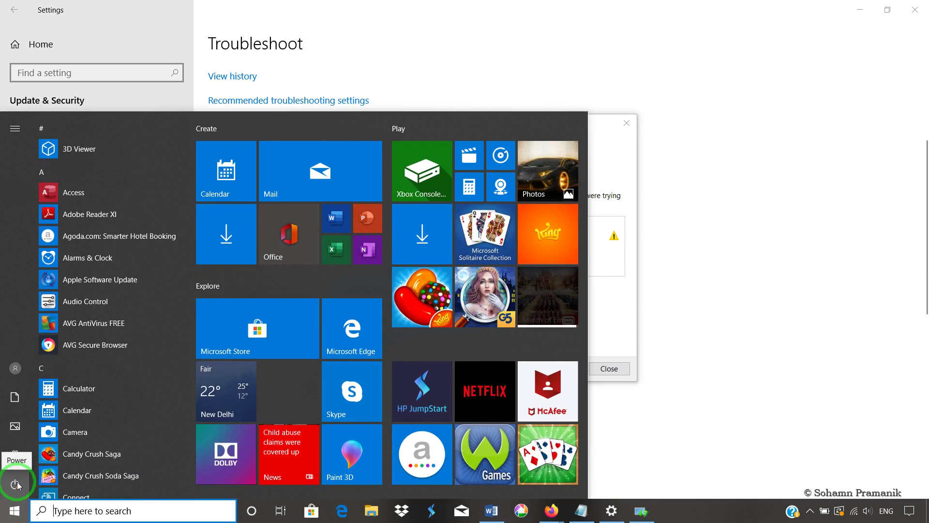
click(16, 484)
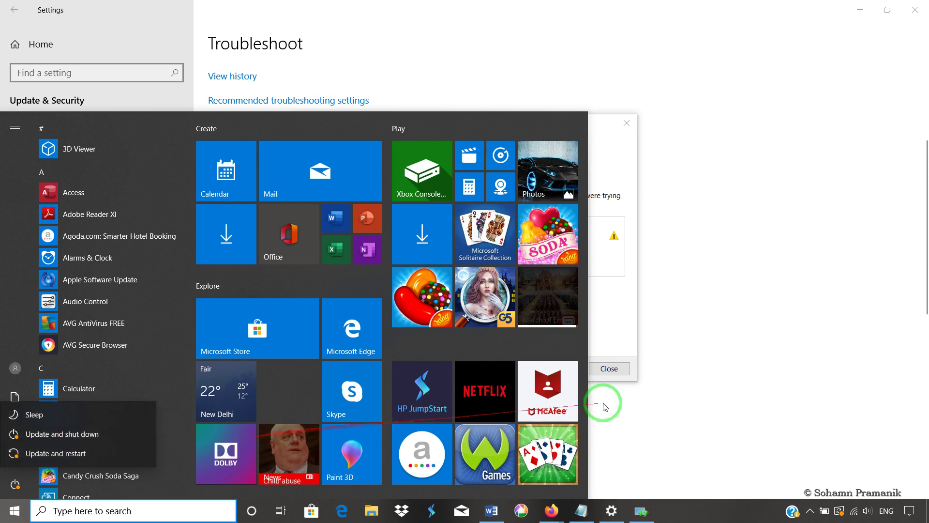
click(758, 370)
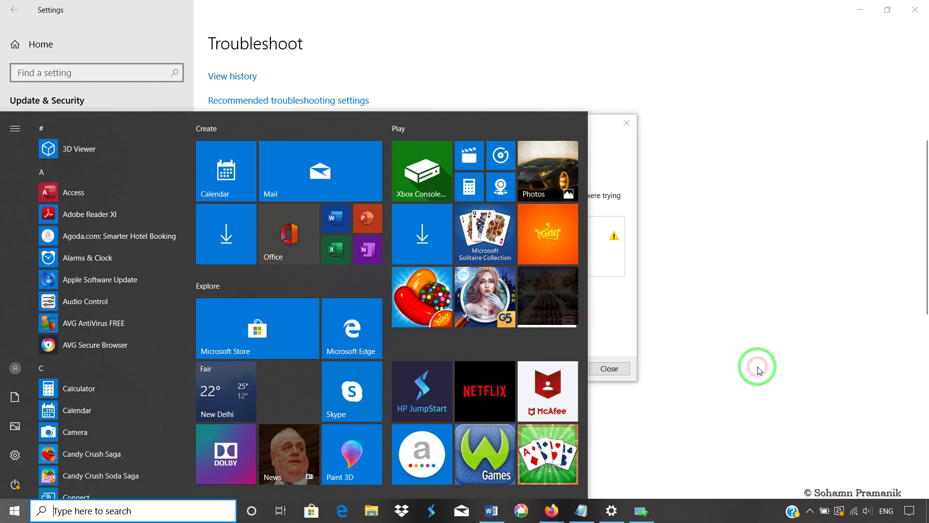
click(759, 370)
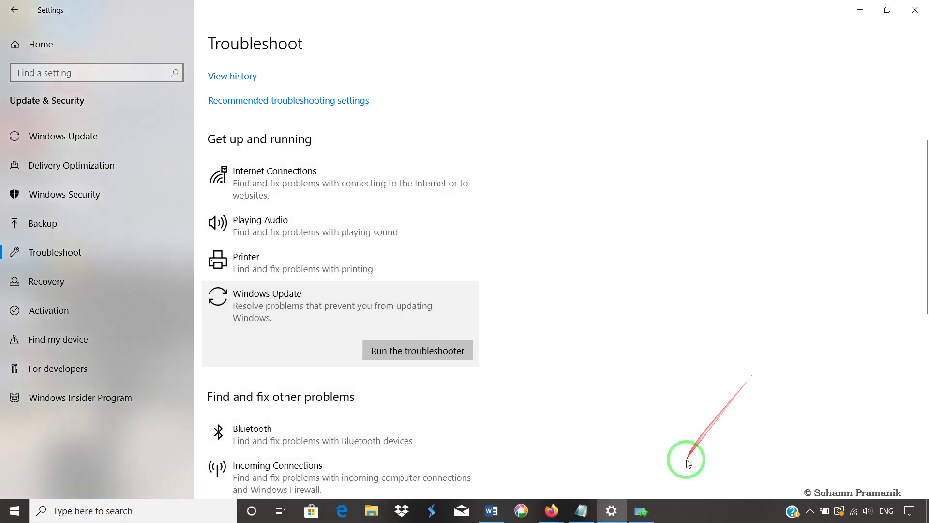
Step: Close Windows Settings and the completed Windows Update troubleshooter
click(915, 10)
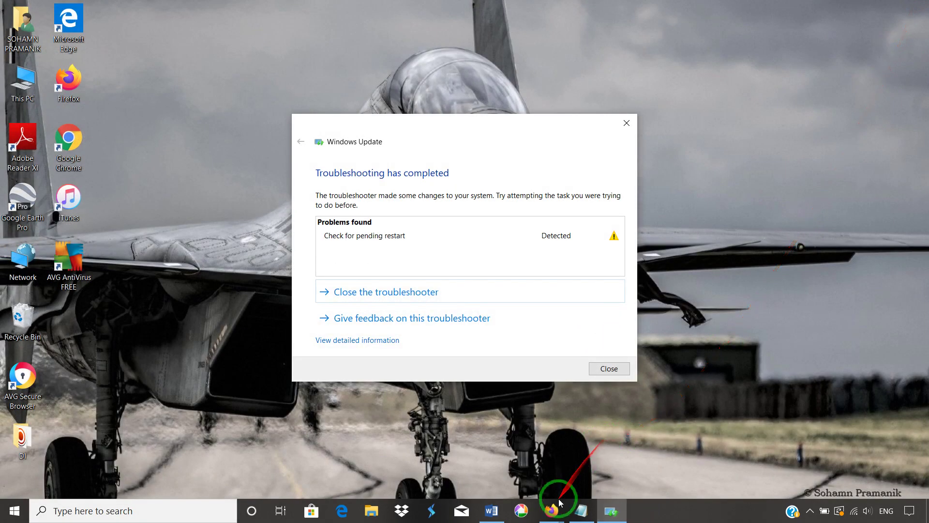
click(609, 369)
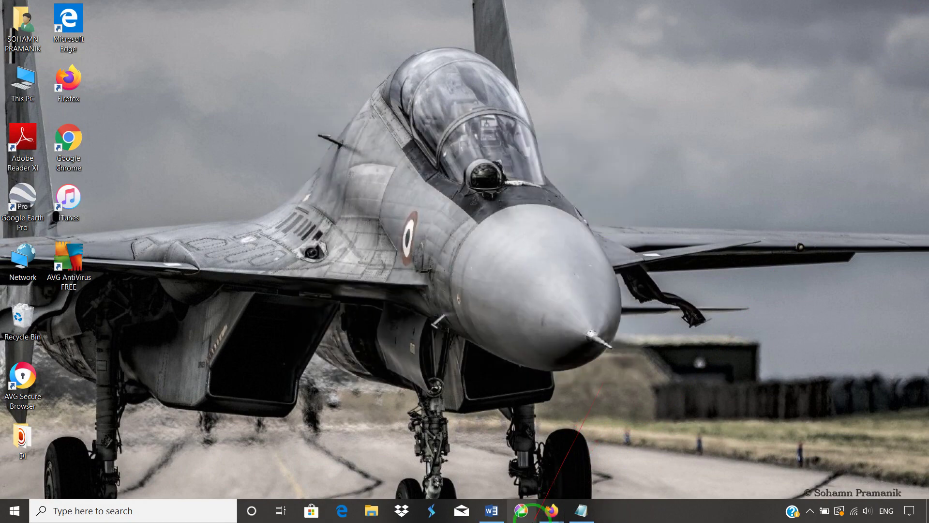
Step: Switch back to the YouTube channel page in Firefox and view its lower video shelves
mouse_move(552, 511)
click(512, 473)
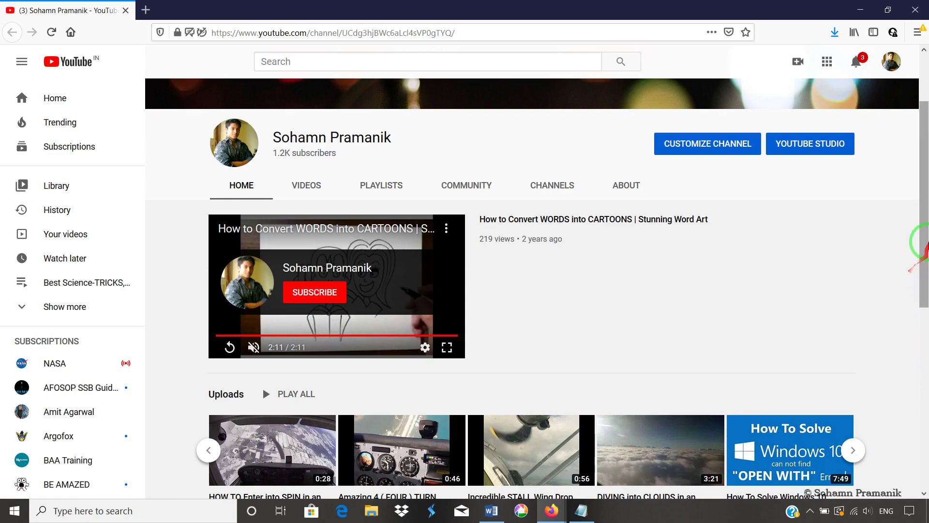
scroll(924, 242, down, 8)
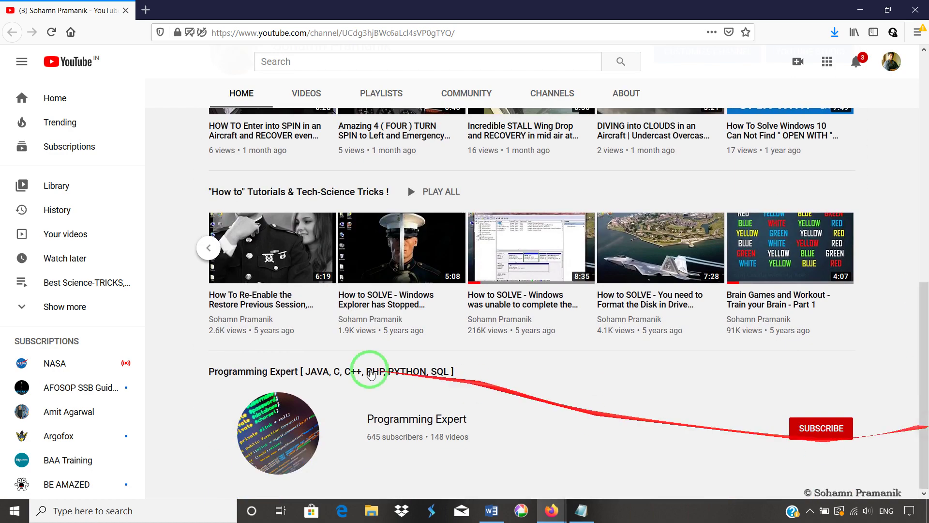